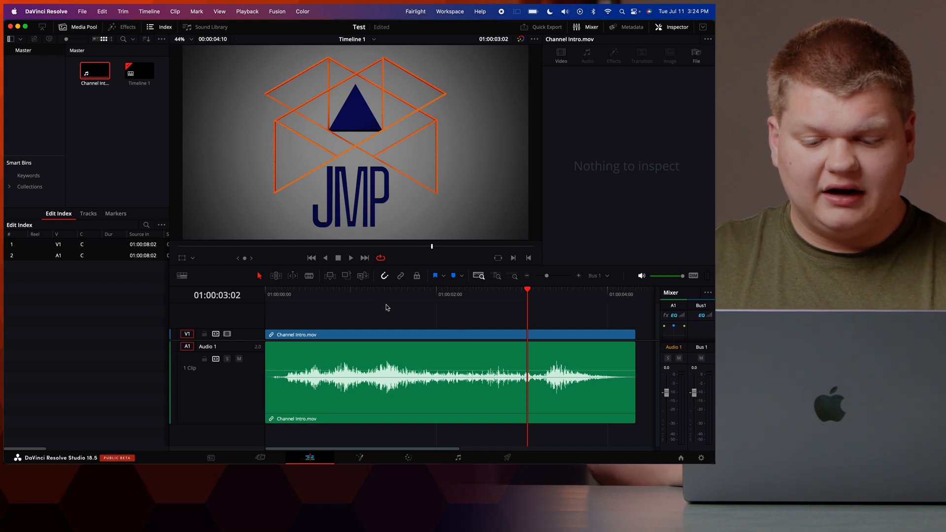
Step: Select the Channel Intro.mov audio clip on Audio 1 and raise its volume to about 21.12
left_click(352, 361)
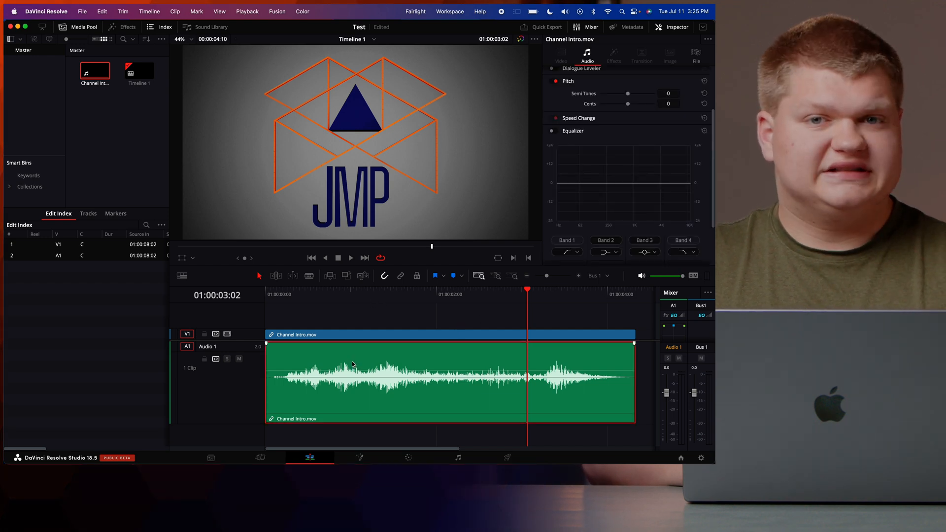
scroll(600, 233, "up", 3)
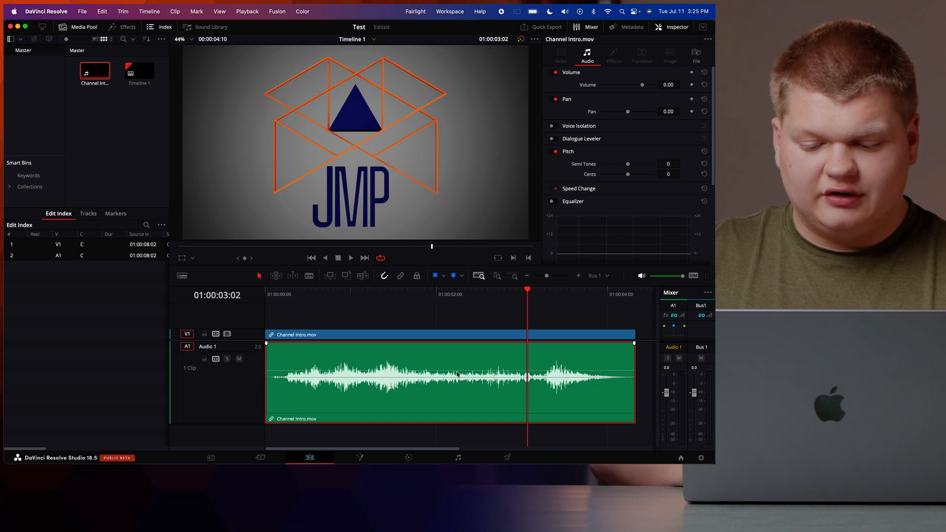
left_click_drag(457, 369, 455, 349)
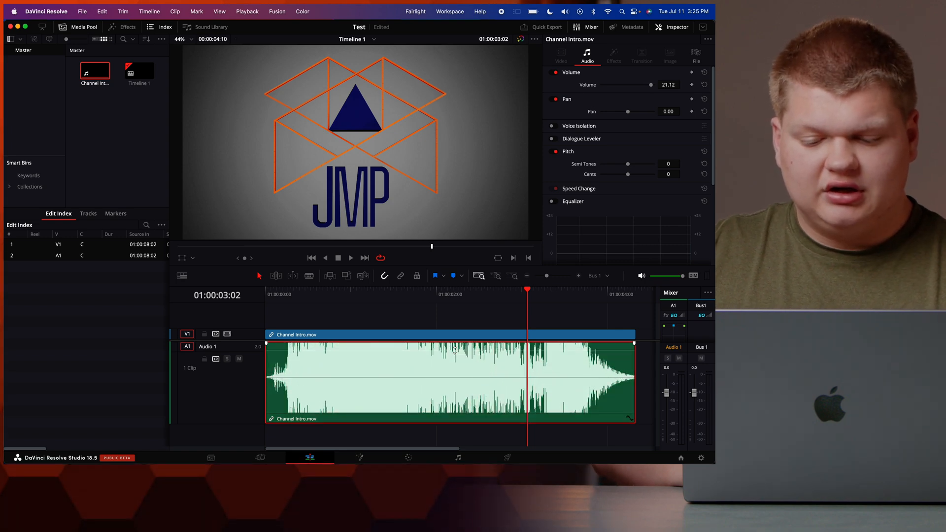
Step: Play back parts of the timeline to hear the boosted audio and check its levels
left_click(326, 294)
key("space")
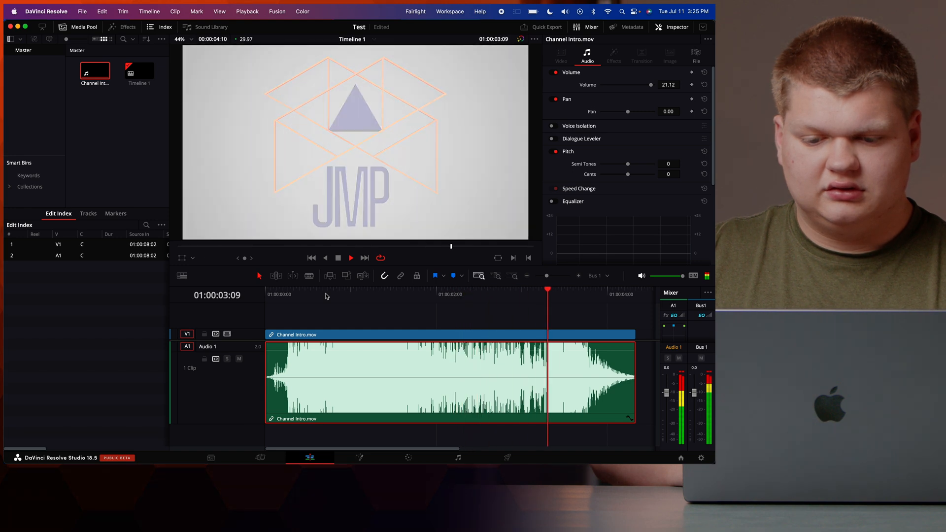
key("space")
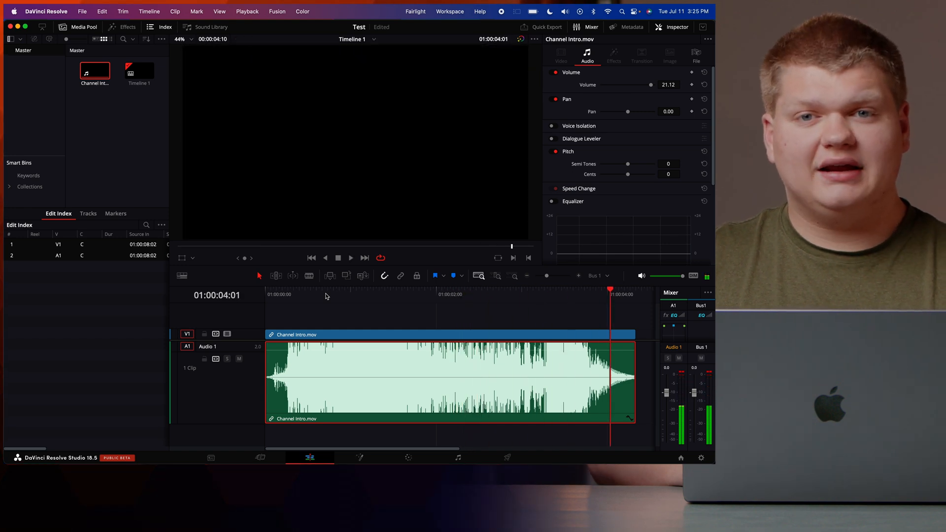
left_click(306, 295)
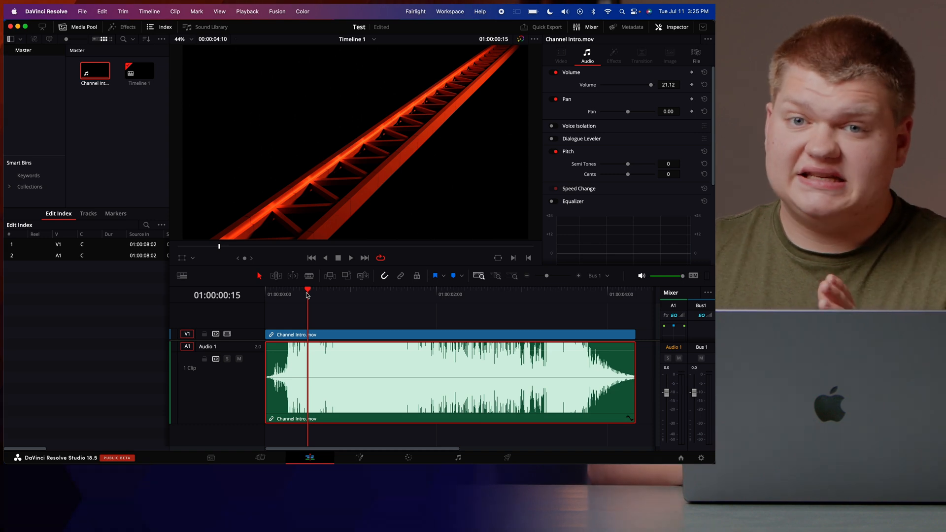
key("space")
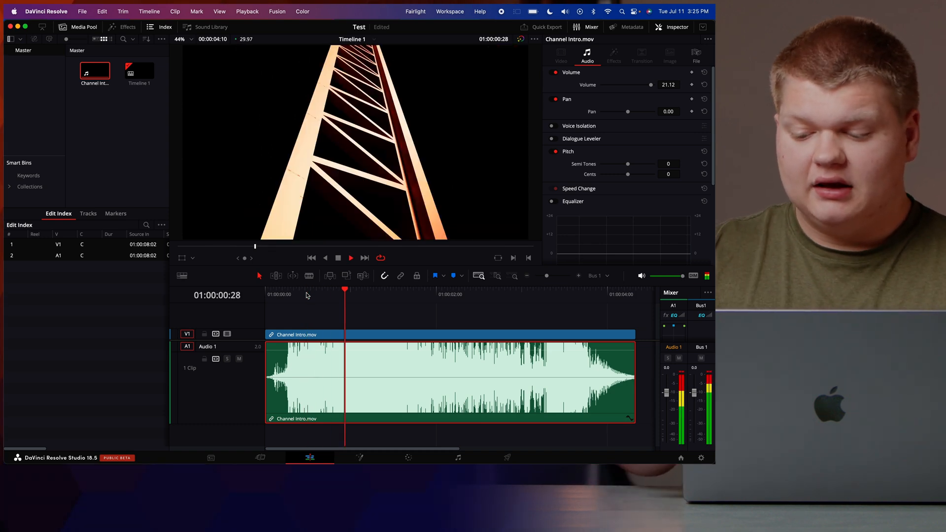
key("space")
key("space")
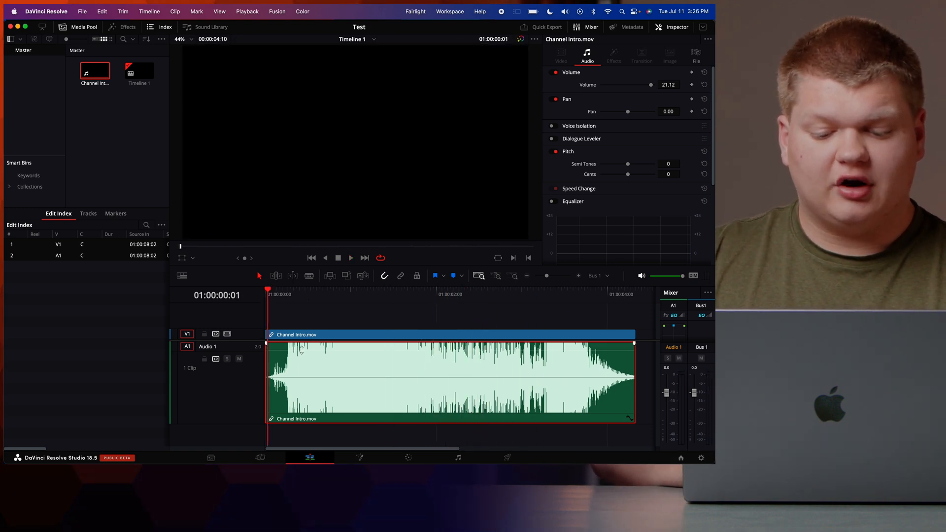
Step: Lower the audio clip's volume to about 3.88 and add a volume keyframe at 01:00:01:05
left_click_drag(298, 350, 297, 366)
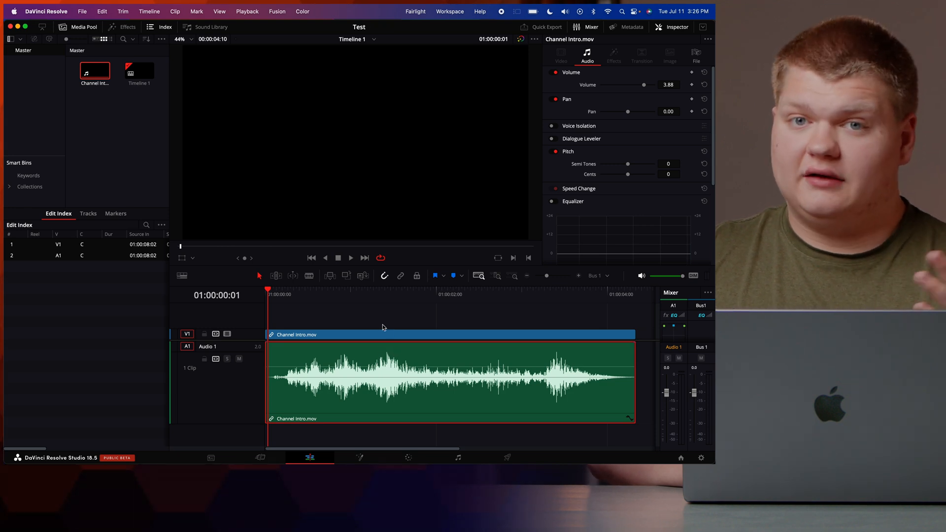
left_click(363, 294)
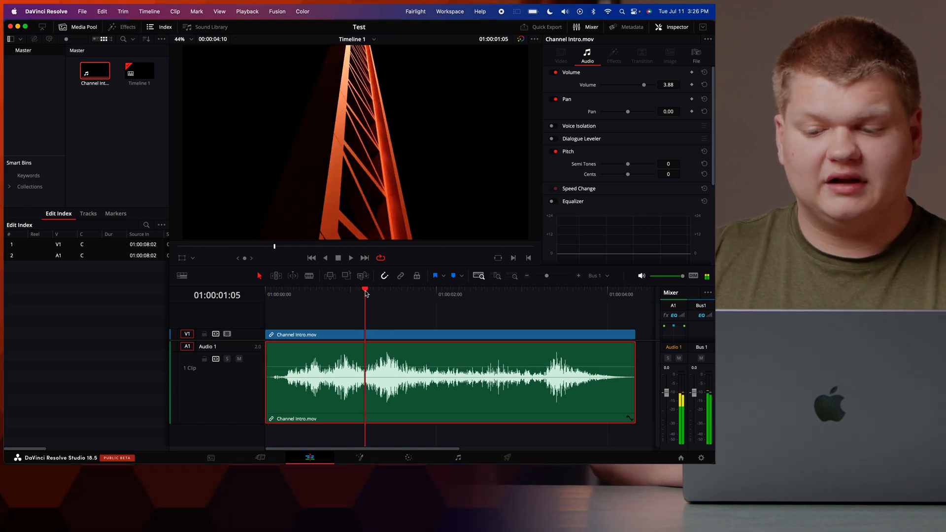
left_click(657, 28)
left_click(657, 30)
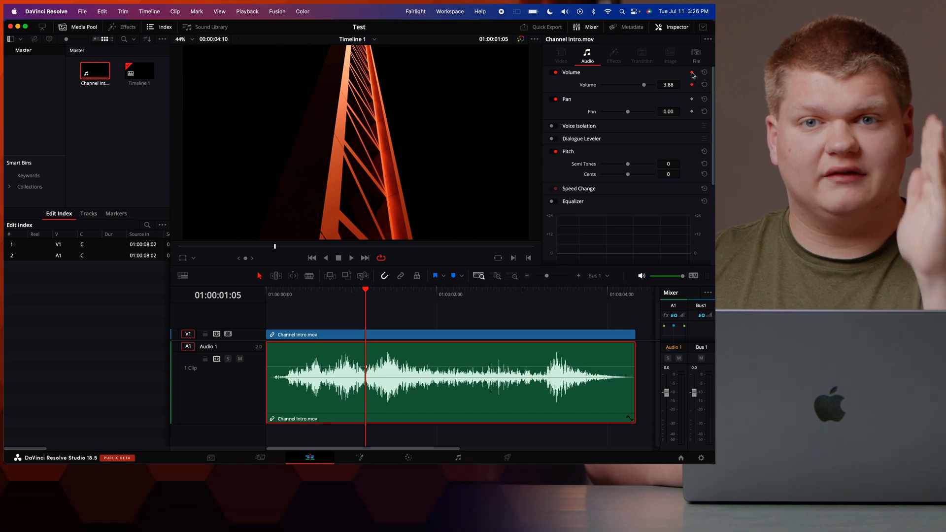
Step: Keyframe the audio clip's volume at -6.72 at 01:00:01:09, and add another volume keyframe with the same level at 01:00:01:24
key("Right")
key("Right")
key("Right")
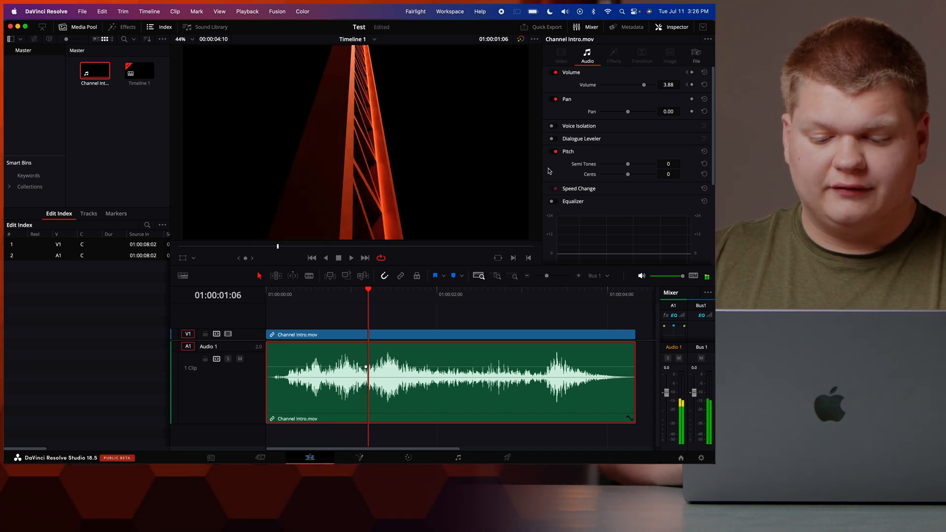
key("Right")
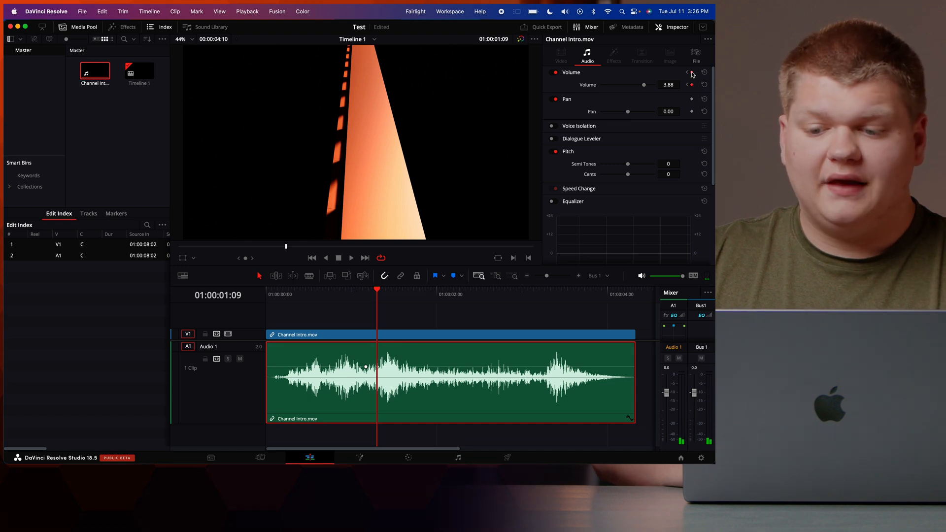
left_click_drag(645, 88, 640, 89)
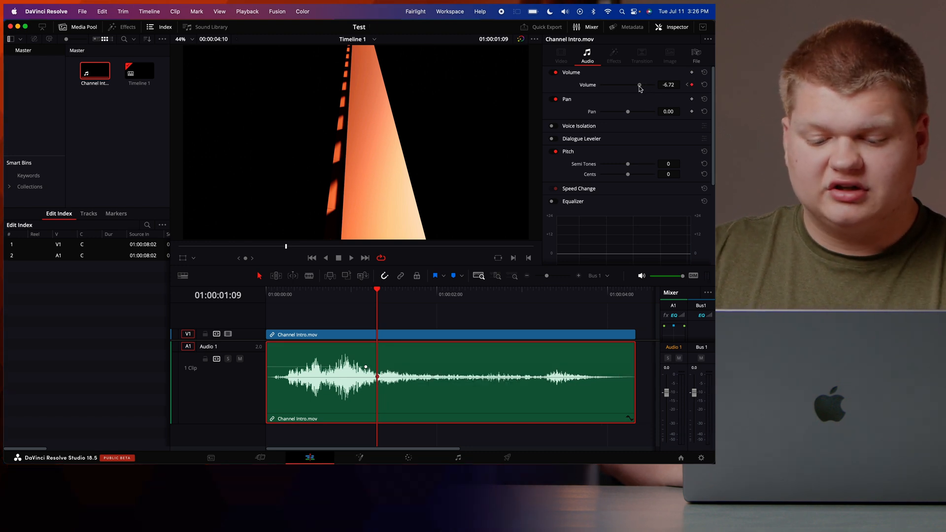
left_click(337, 303)
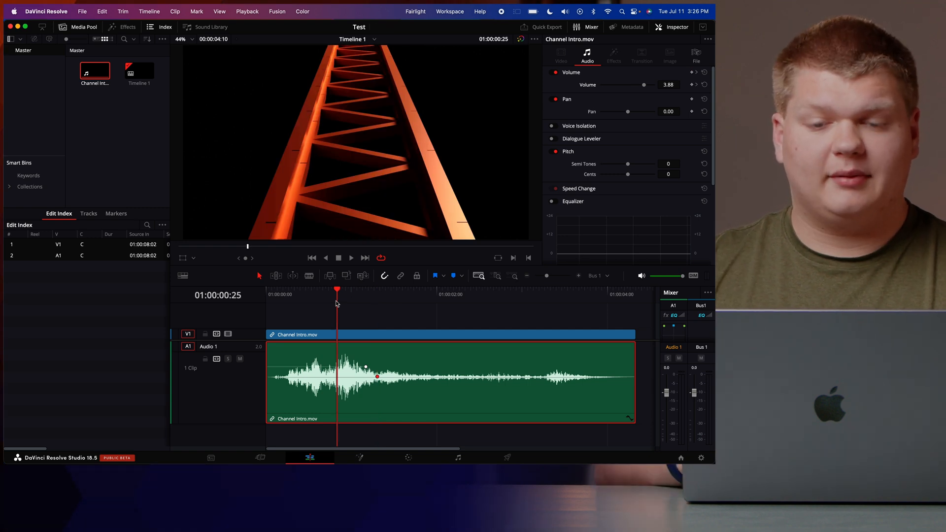
key("space")
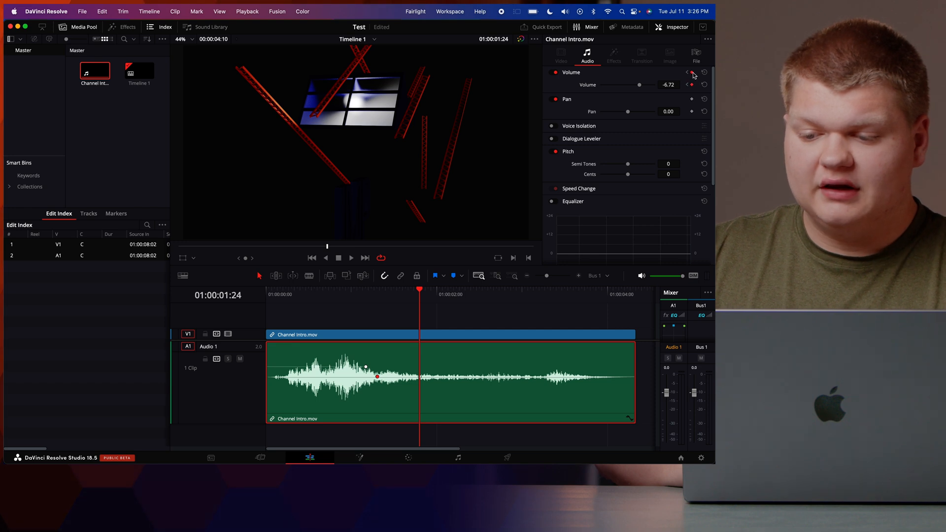
Step: Raise the audio volume to 11.88 at 01:00:02:28, then keyframe the pan there and set it to -57.25 at 01:00:03:06
key("space")
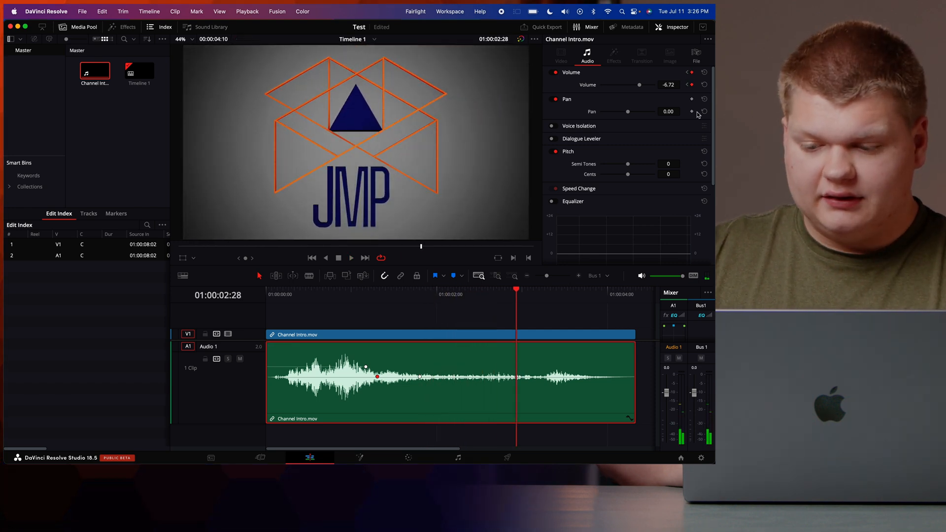
left_click_drag(667, 85, 683, 84)
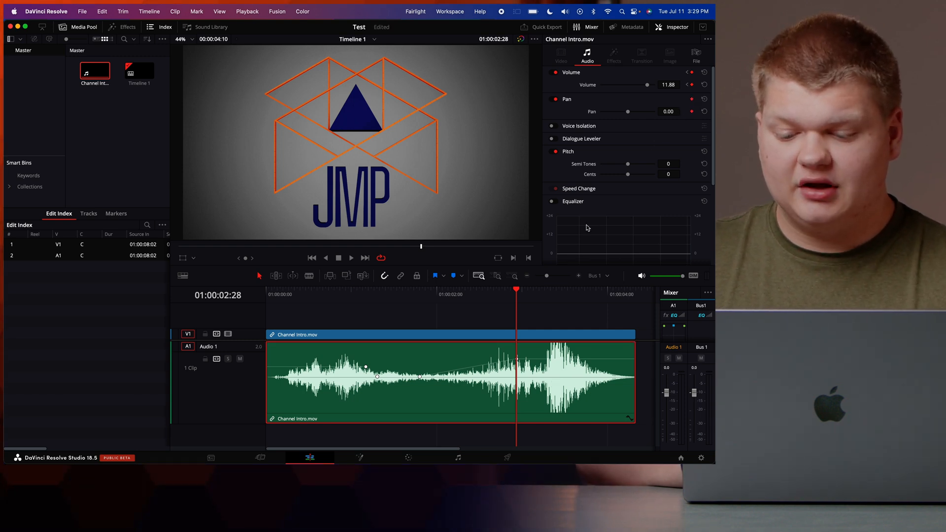
left_click(540, 301)
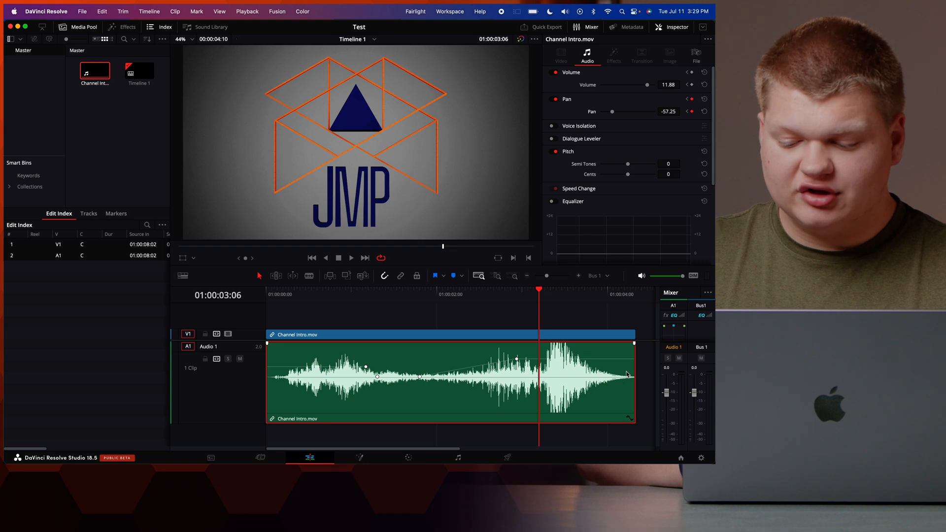
Step: Open the audio clip's volume curve and smooth the transitions between its keyframes with easing
left_click(631, 415)
scroll(614, 416, "down", 2)
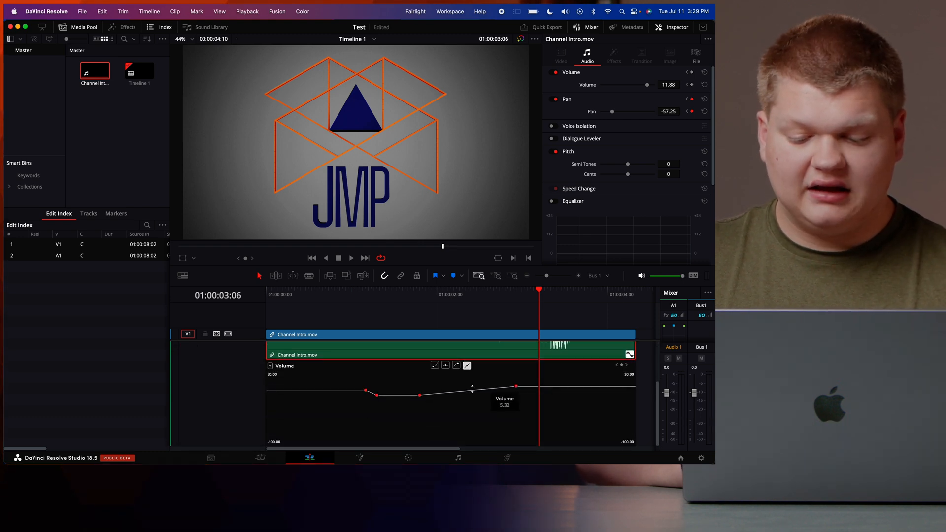
left_click(446, 366)
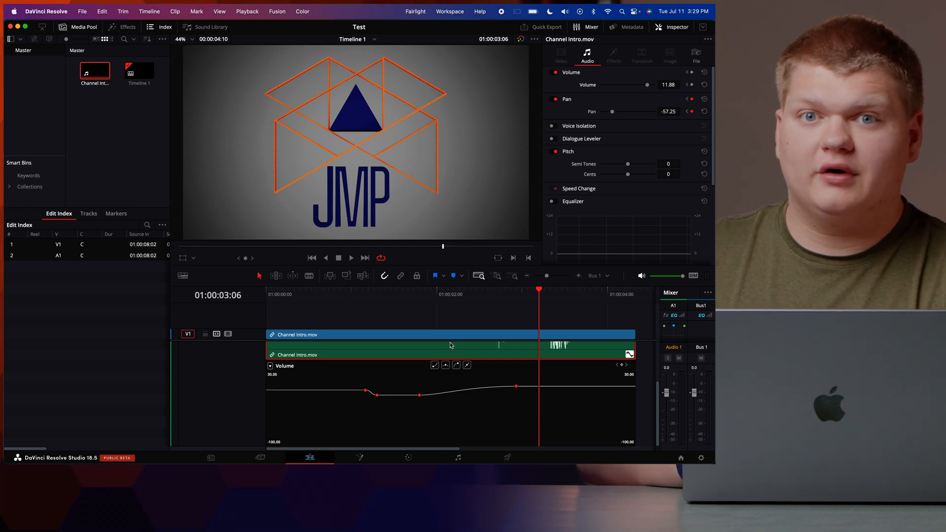
scroll(450, 345, "up", 3)
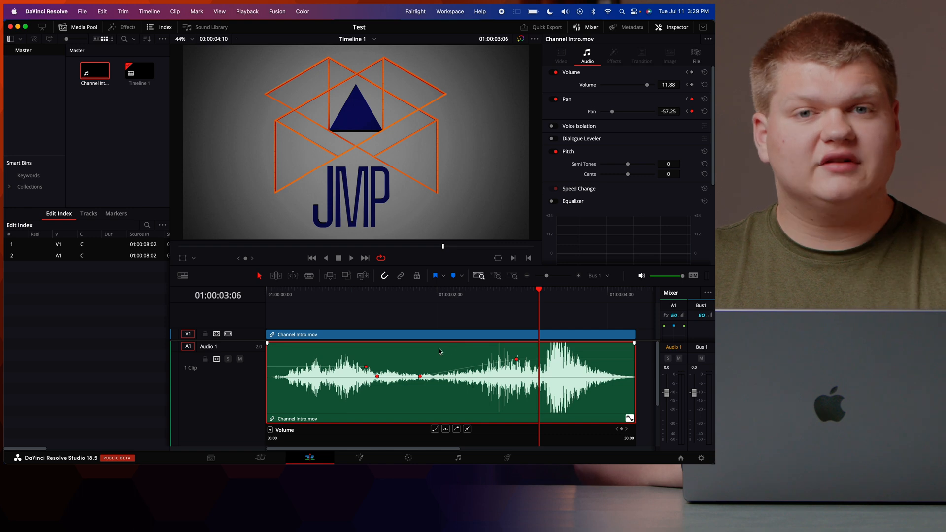
Step: Select the Channel Intro.mov video clip and add Transform keyframes at 01:00:00:00
left_click(428, 336)
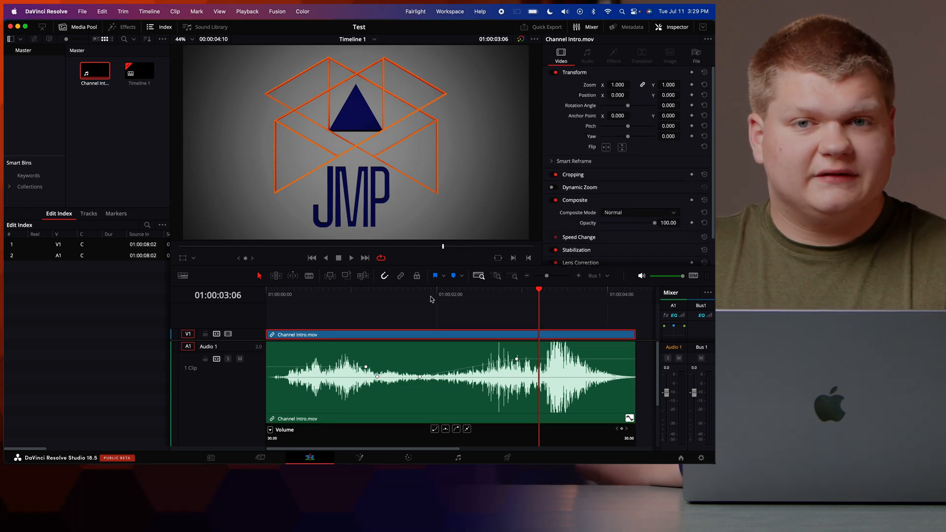
key("Home")
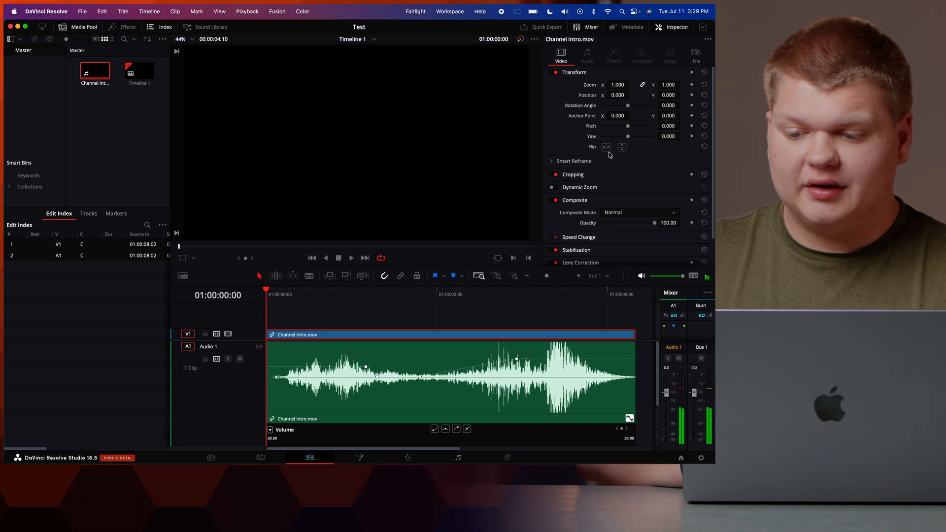
left_click(693, 72)
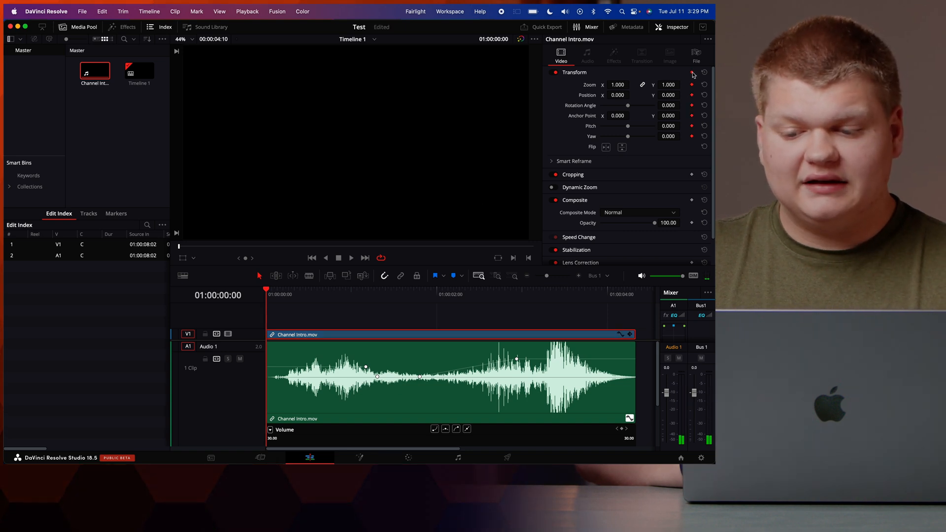
Step: Set the video clip's linked X and Y zoom to 0.750 at 01:00:00:29
key("F10")
key("space")
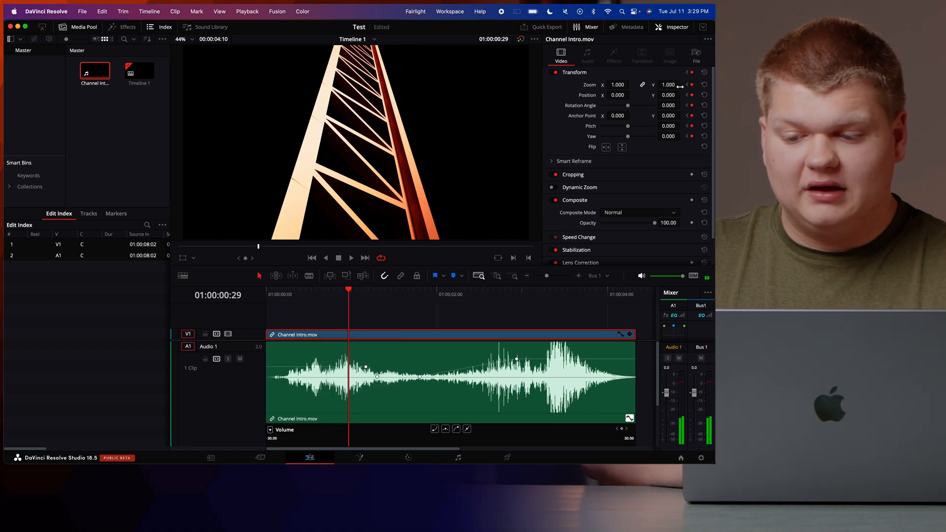
left_click_drag(617, 85, 605, 85)
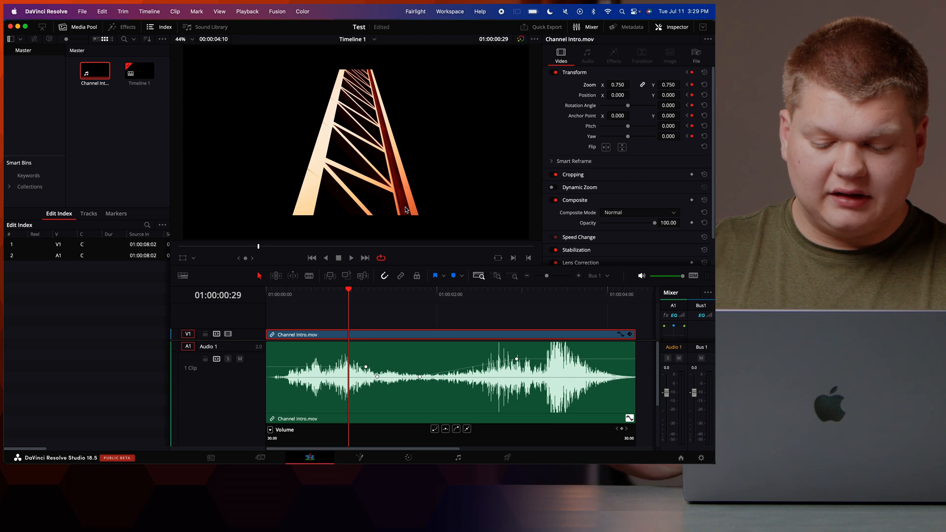
Step: Play the timeline from the start to review the zoom animation on the video clip
key("Home")
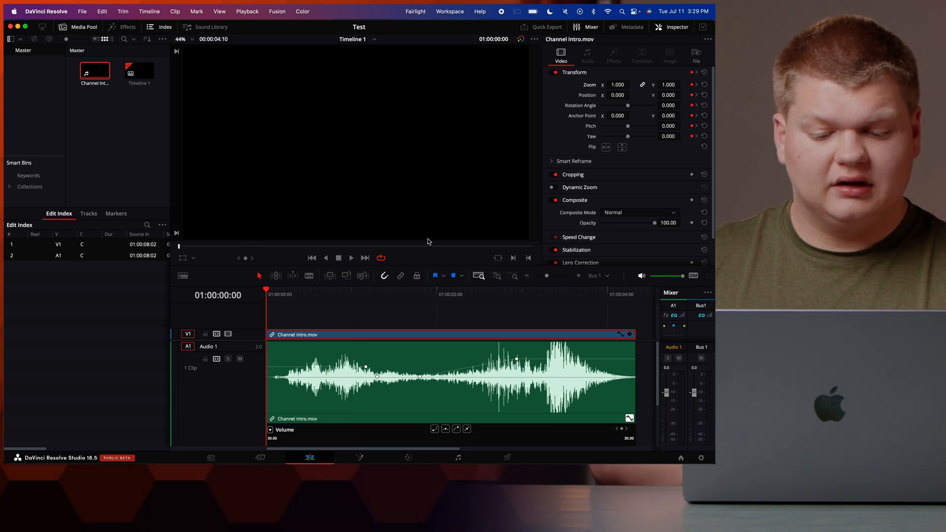
key("space")
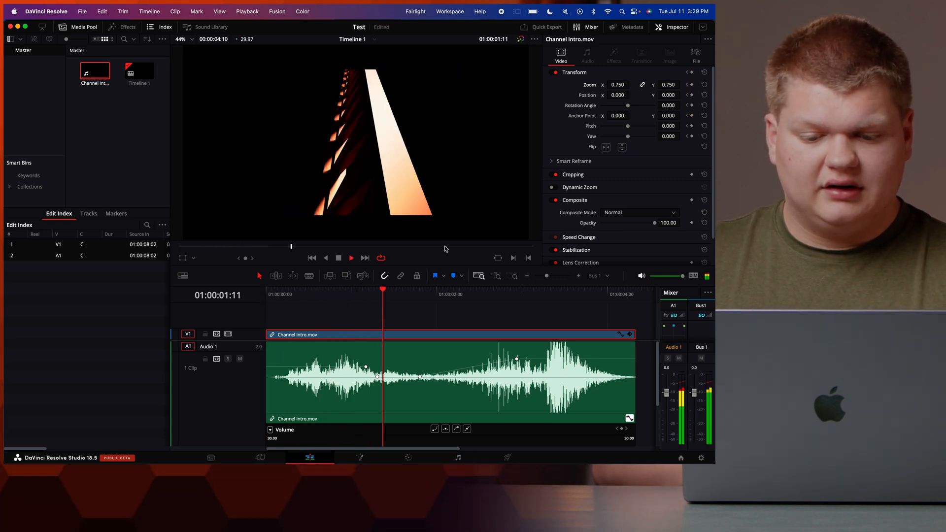
key("space")
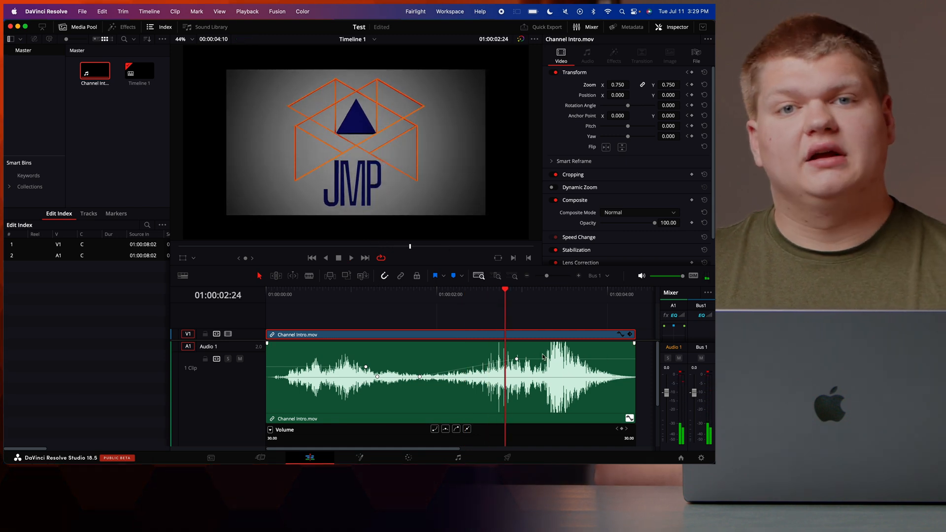
Step: Open the video clip's Zoom X curve and move its second keyframe to the clip's end with a zoom of 0
left_click(621, 335)
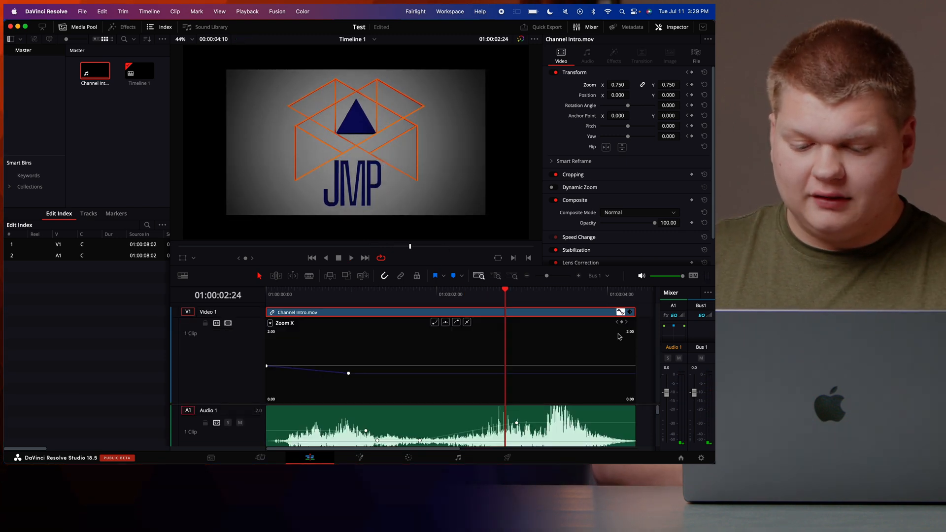
left_click_drag(350, 374, 633, 397)
key("space")
key("space")
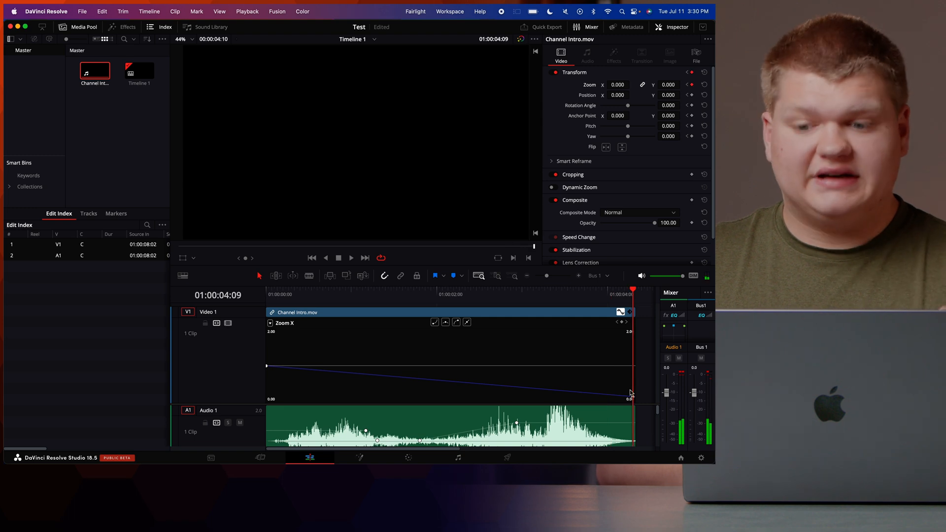
Step: Move the last zoom keyframe to about 01:00:03:11 and raise its zoom to about 0.347
left_click(633, 397)
left_click_drag(632, 397, 632, 377)
left_click_drag(620, 295, 554, 303)
left_click_drag(633, 377, 550, 386)
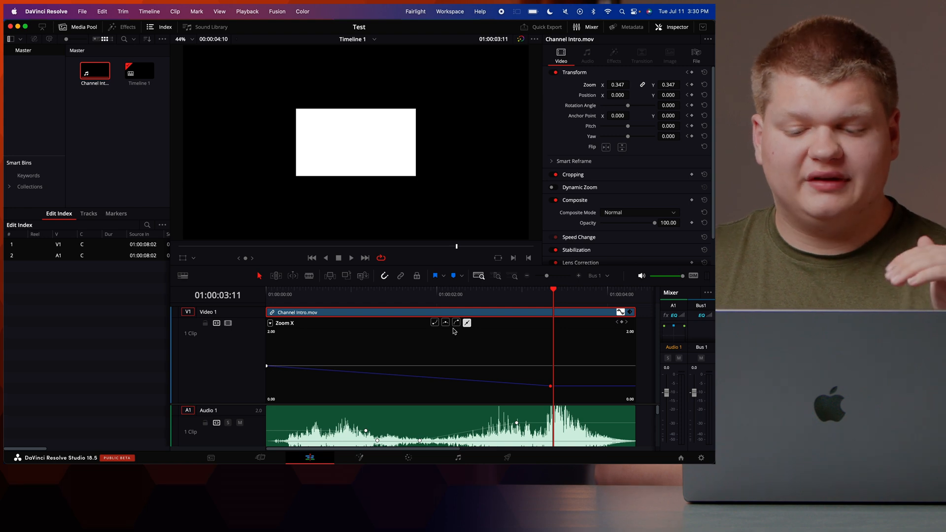
Step: Ease the zoom curve into its last keyframe and play the animation from the start
left_click(446, 325)
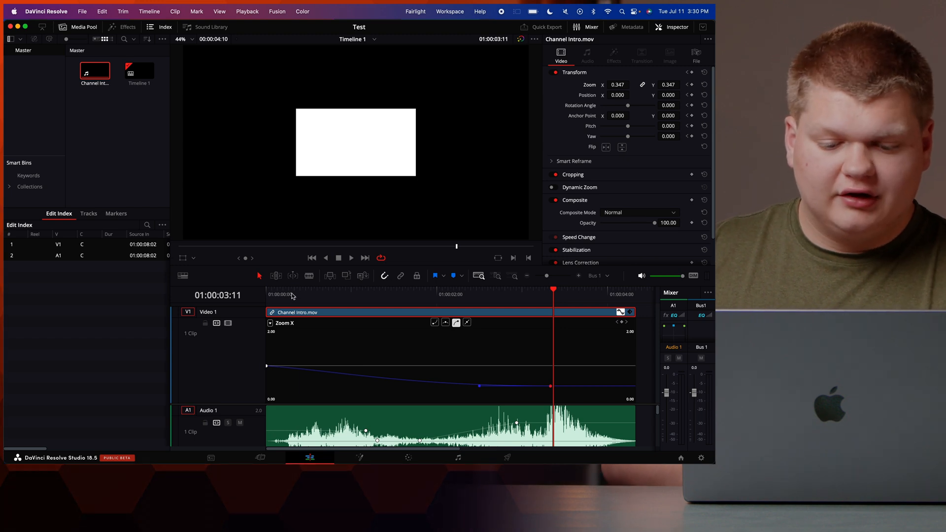
left_click_drag(290, 297, 171, 296)
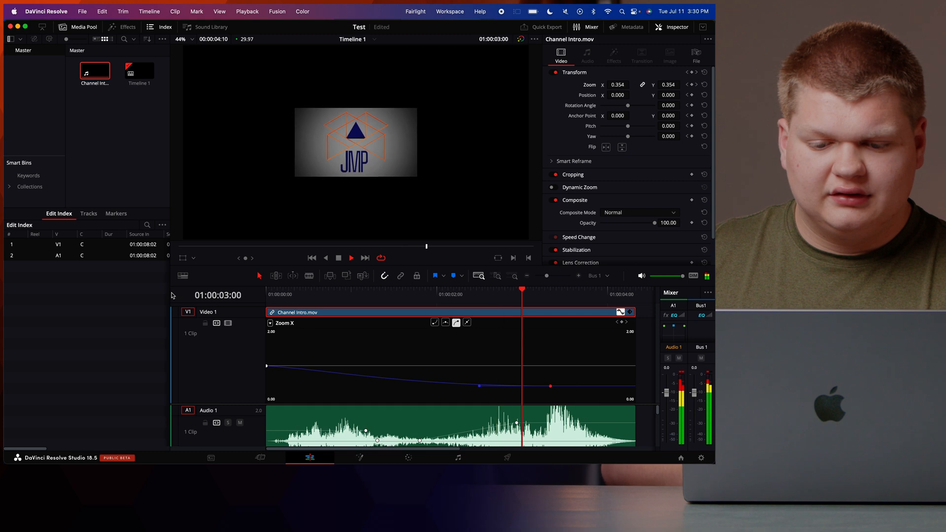
Step: Stop playback, ease the Zoom X curve out of its first keyframe, and shift the last keyframe's curve handle upward and closer to it
key("space")
left_click(268, 366)
left_click(446, 323)
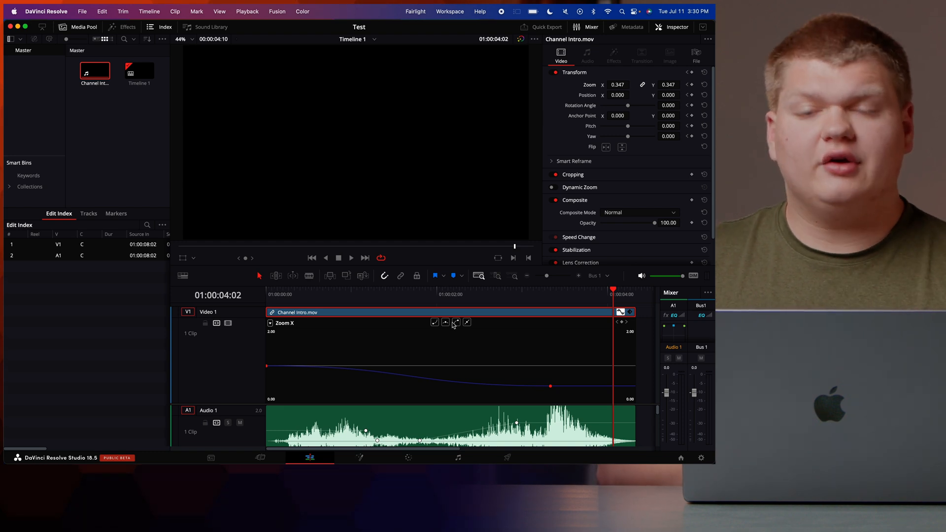
left_click(551, 386)
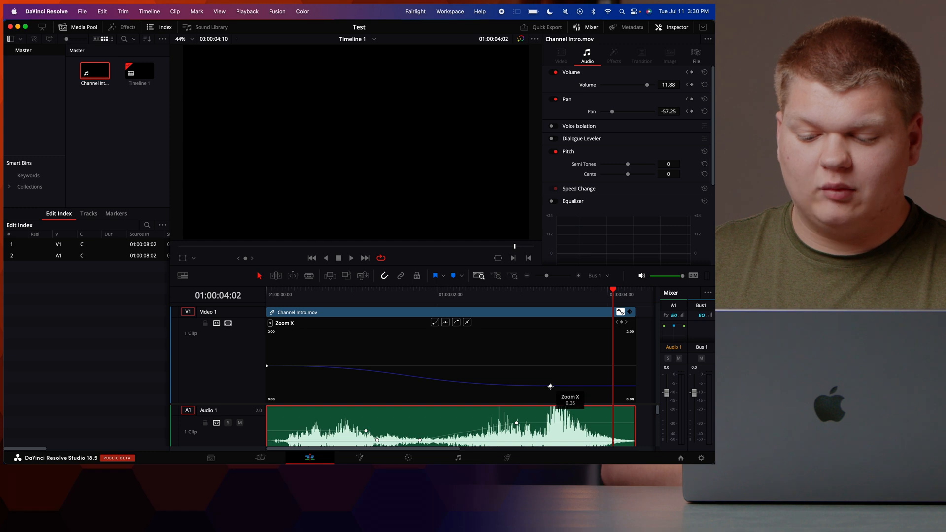
mouse_move(479, 387)
left_mouse_down()
mouse_move(515, 396)
mouse_move(473, 377)
mouse_move(470, 387)
mouse_move(488, 379)
left_mouse_up()
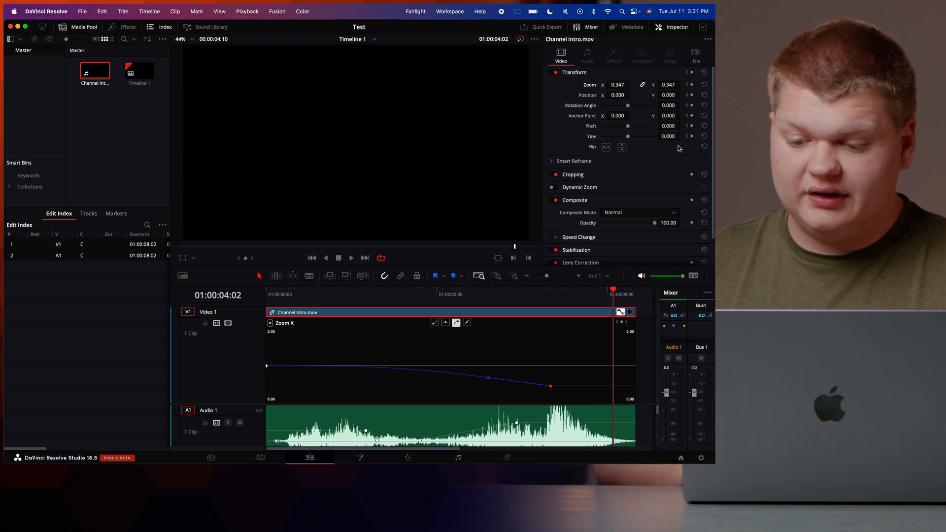
Step: Expand the clip's Cropping, Speed Change, Stabilization, Lens Correction, Retime and Scaling, and Super Scale settings to examine which parameters can be keyframed
left_click(573, 174)
scroll(601, 172, "down", 4)
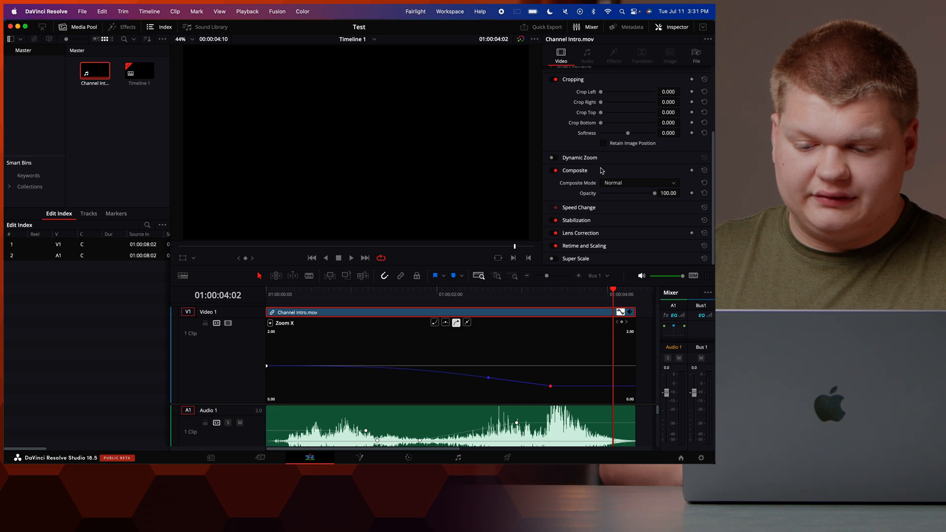
left_click(591, 211)
scroll(589, 216, "down", 3)
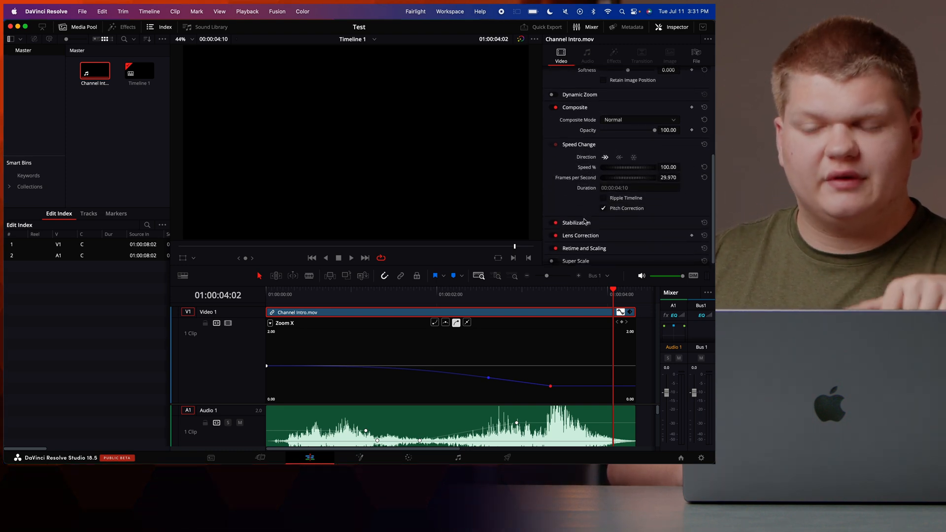
left_click(584, 221)
scroll(584, 221, "down", 4)
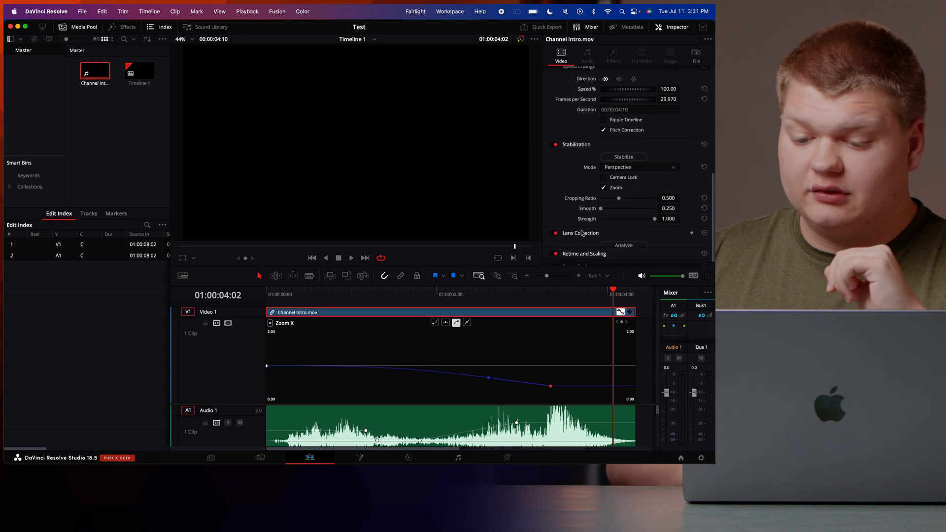
scroll(582, 233, "down", 1)
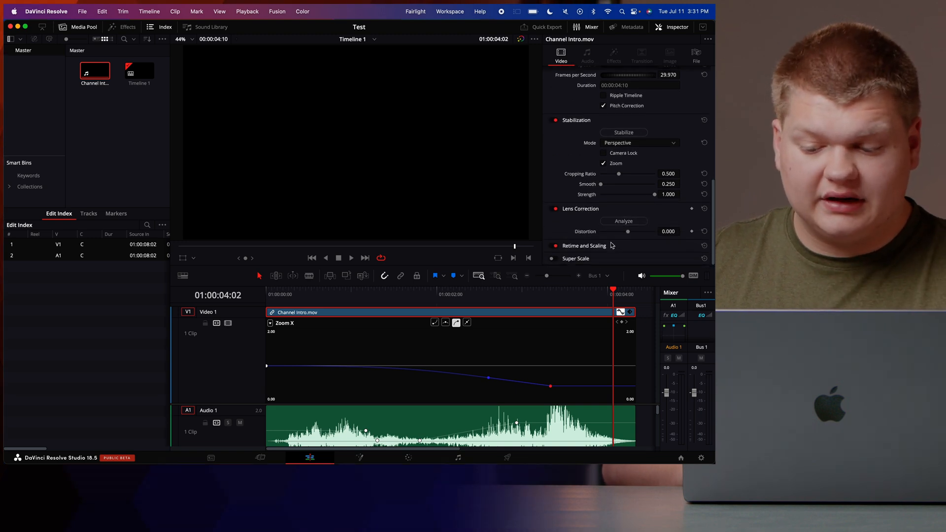
scroll(606, 249, "down", 3)
scroll(605, 251, "down", 2)
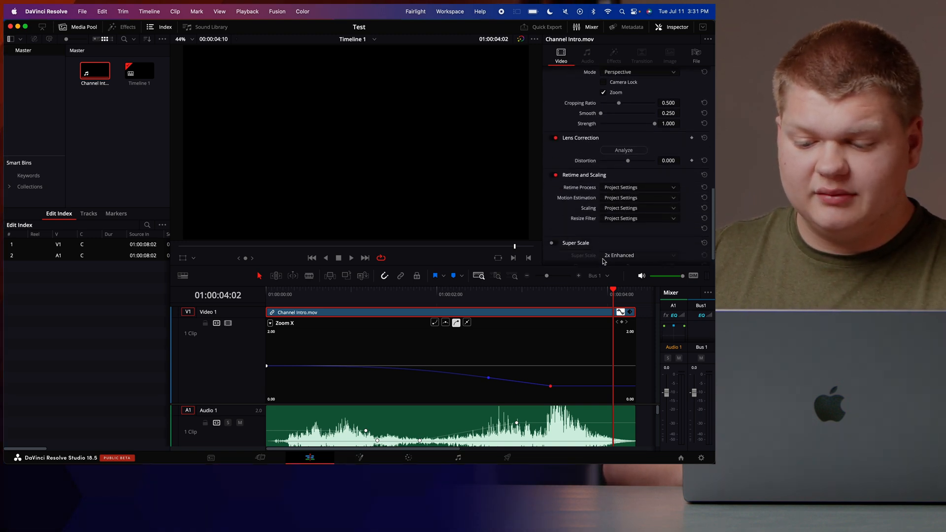
scroll(611, 246, "up", 10)
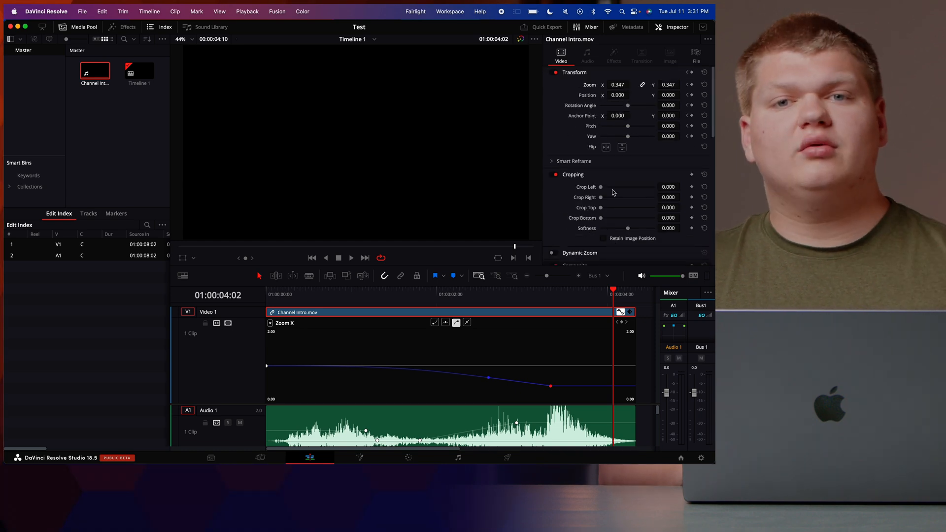